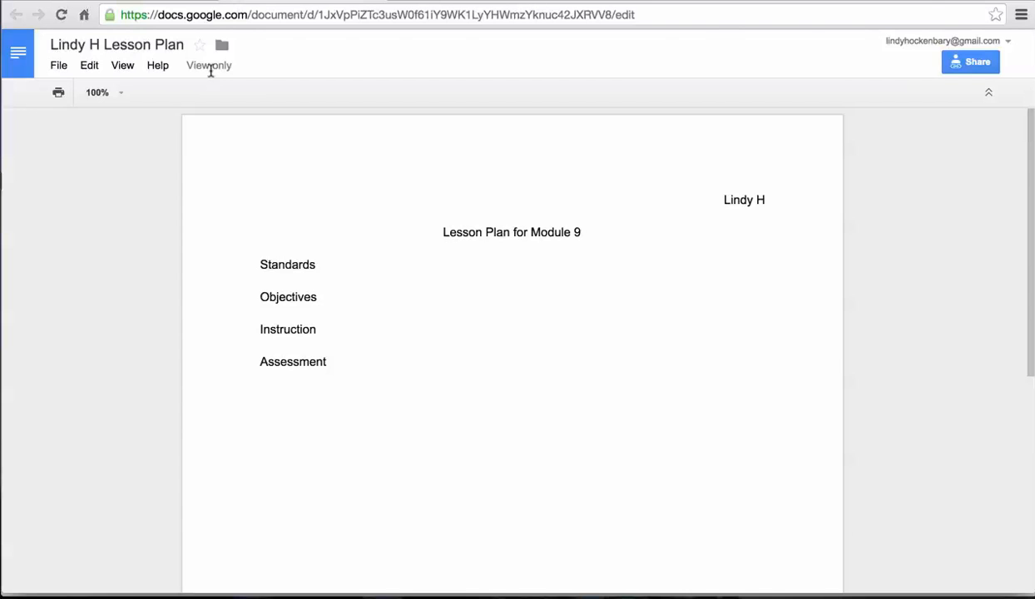
Start a copy of the view-only lesson plan from the File menu's Make a copy command.
{"action": "left_click", "coordinate": [58, 66]}
{"action": "left_click", "coordinate": [88, 191]}
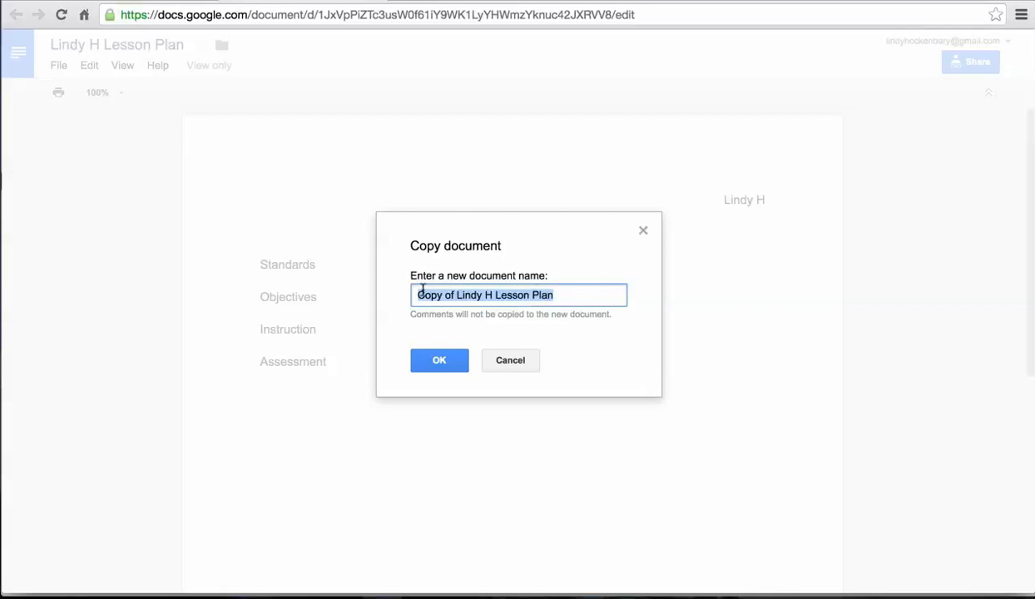
Create the copy under its default 'Copy of…' name and place the caret in the editable copy's text.
{"action": "left_click", "coordinate": [433, 361]}
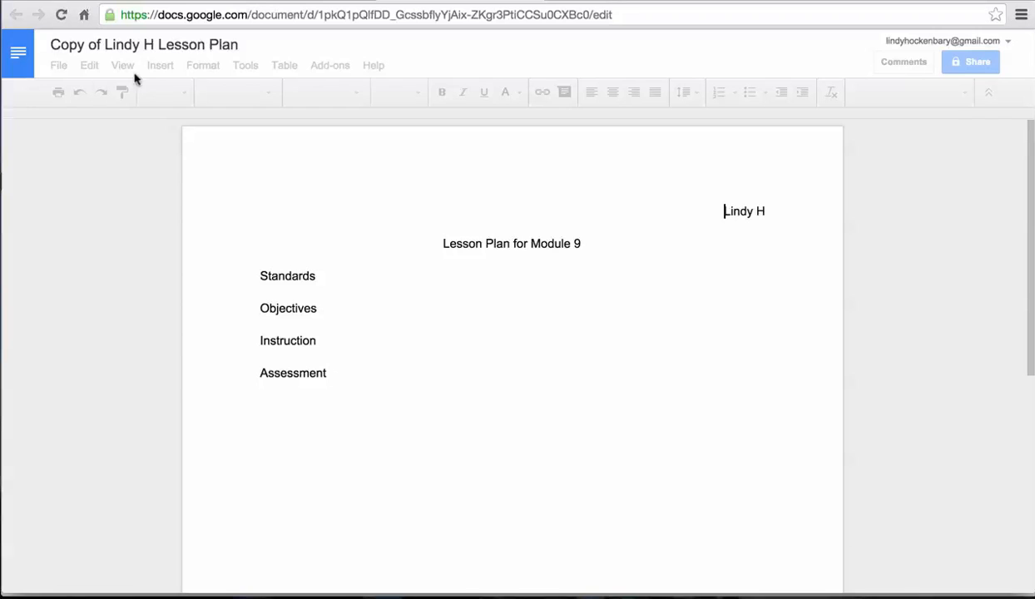
{"action": "left_click", "coordinate": [481, 243]}
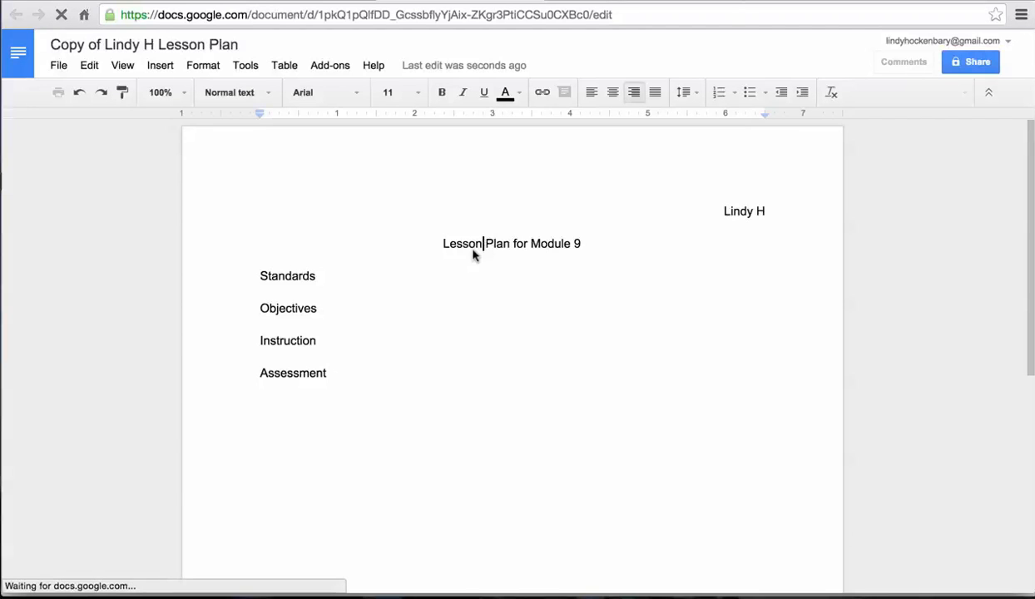
{"action": "left_click", "coordinate": [319, 277]}
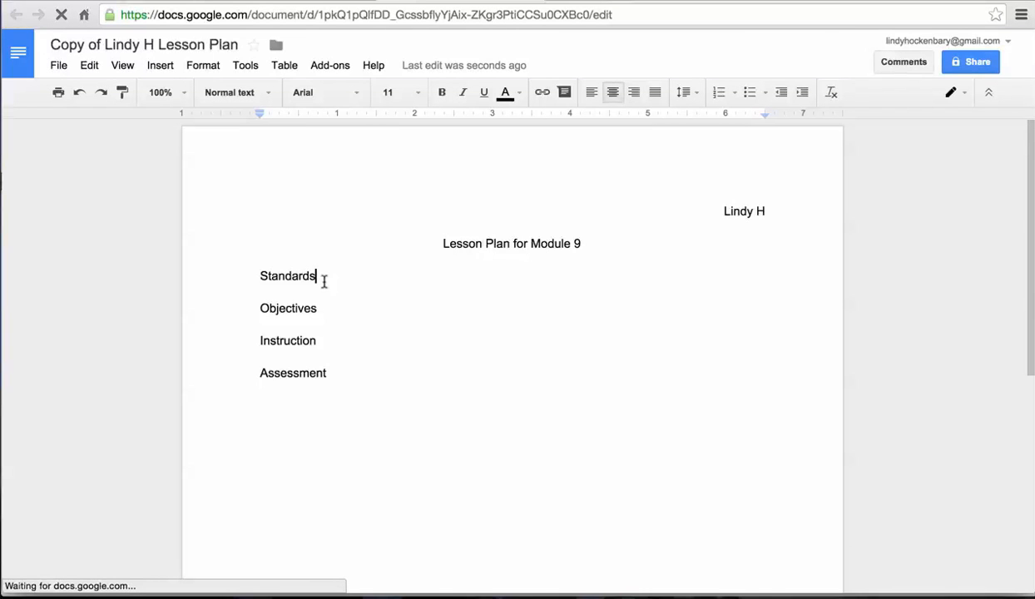
{"action": "left_click", "coordinate": [464, 249]}
{"action": "left_click", "coordinate": [356, 267]}
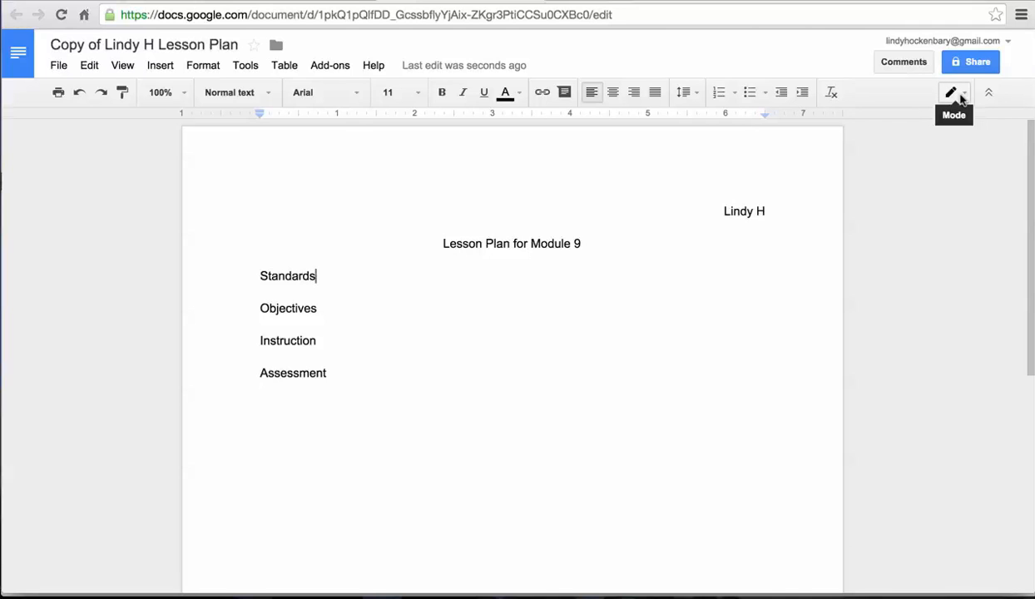
Switch the copied document from Editing to Suggesting mode.
{"action": "left_click", "coordinate": [962, 97]}
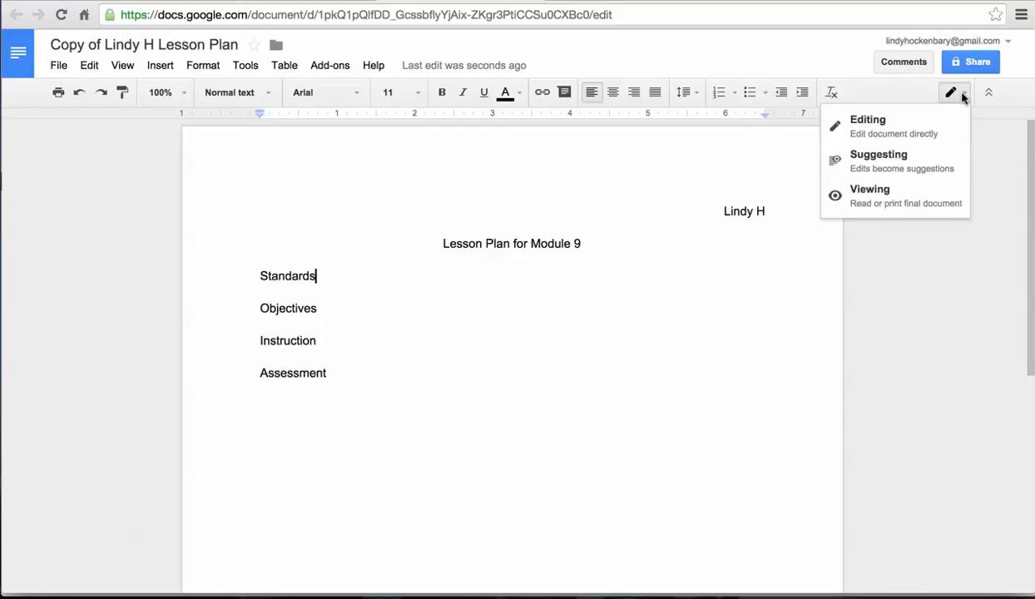
{"action": "left_click", "coordinate": [883, 167]}
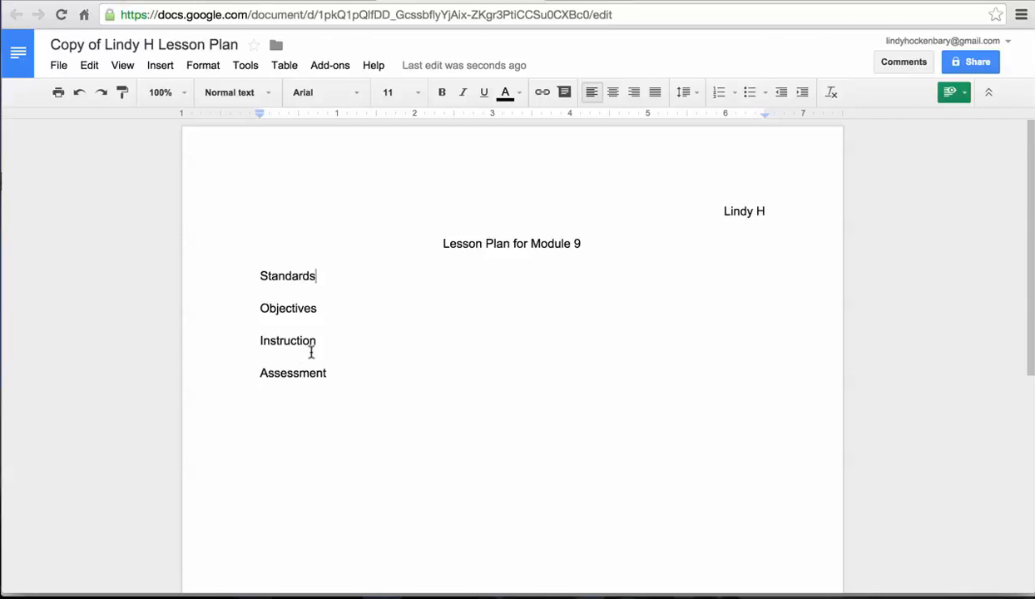
Suggest deleting the final 's' of Objectives and adding 'I think you should reword this sentence' below Assessment.
{"action": "left_click", "coordinate": [314, 308]}
{"action": "key", "text": "BackSpace"}
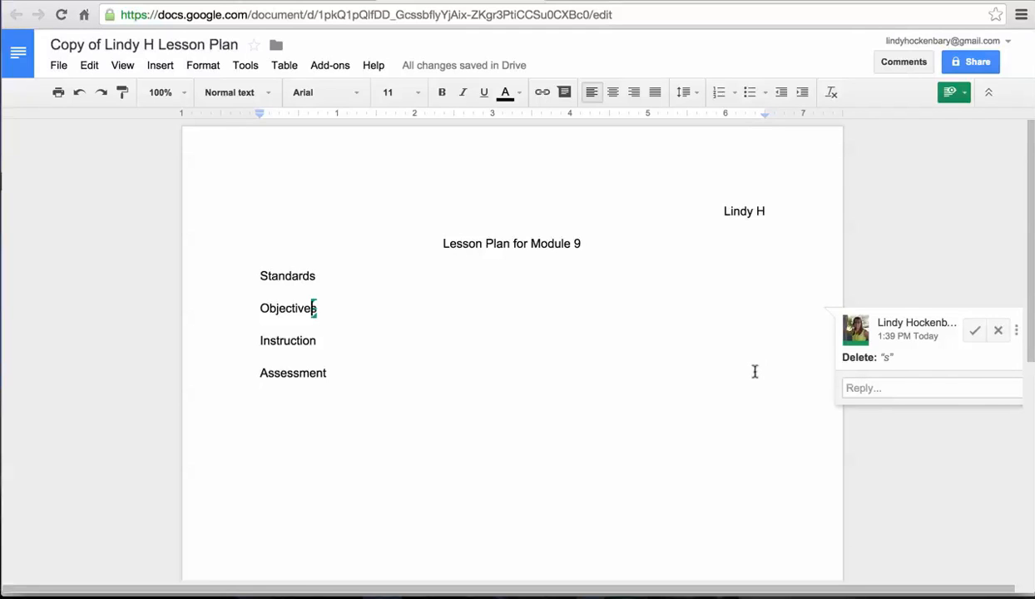
{"action": "left_click", "coordinate": [351, 376]}
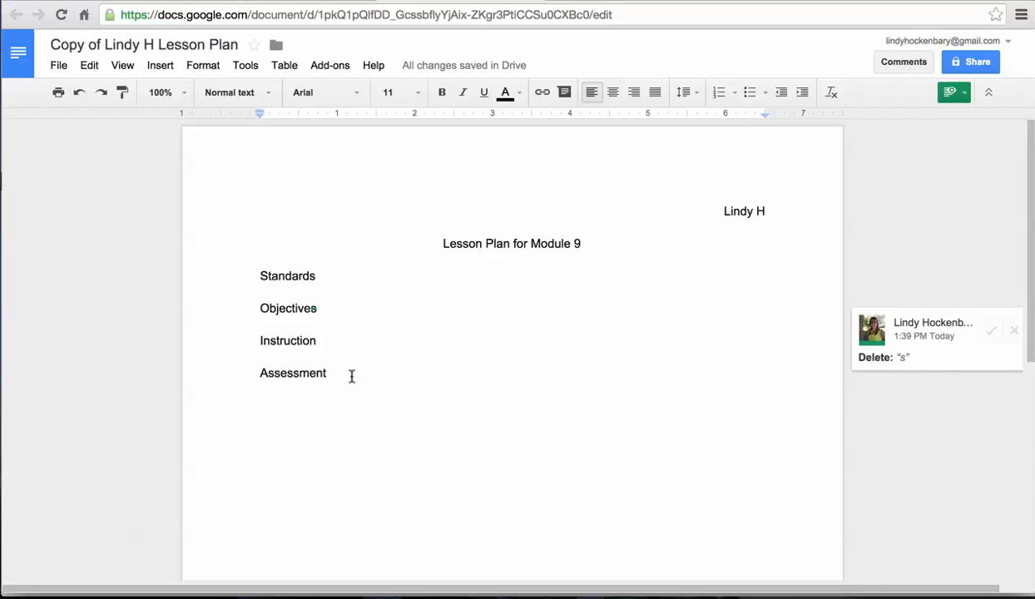
{"action": "key", "text": "Return"}
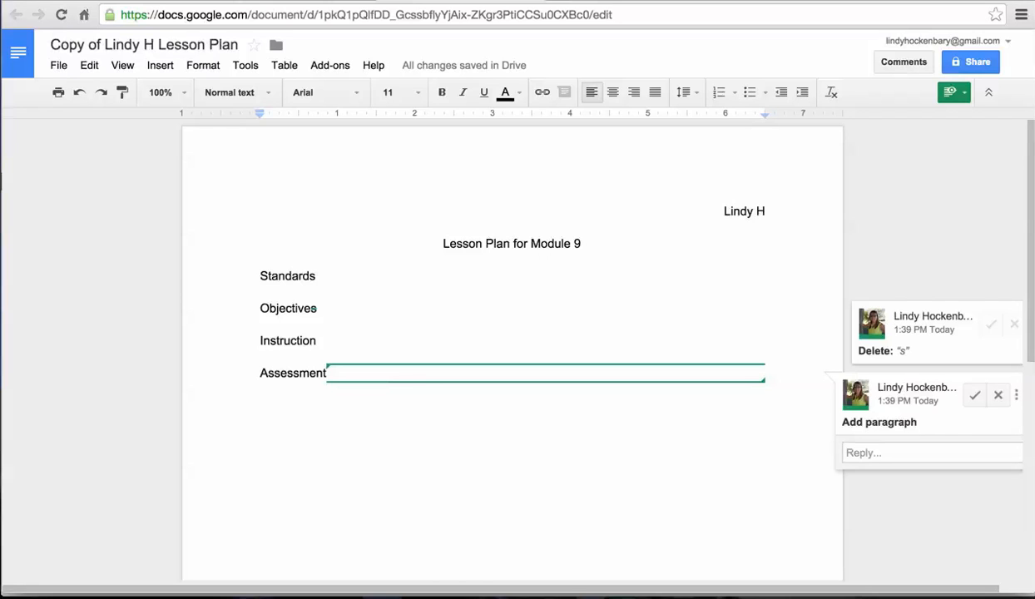
{"action": "type", "text": "I"}
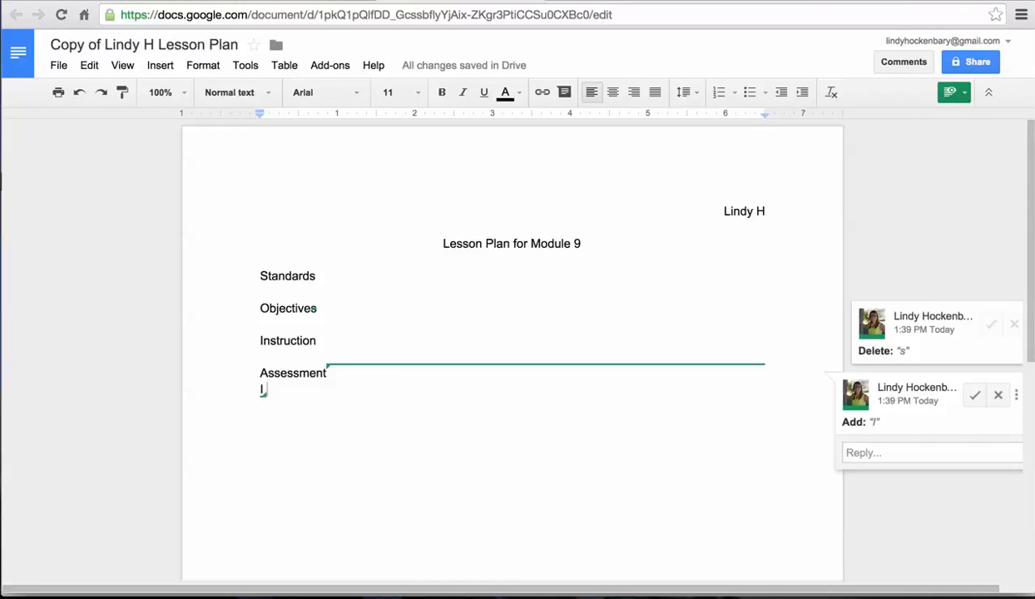
{"action": "type", "text": " think you should re"}
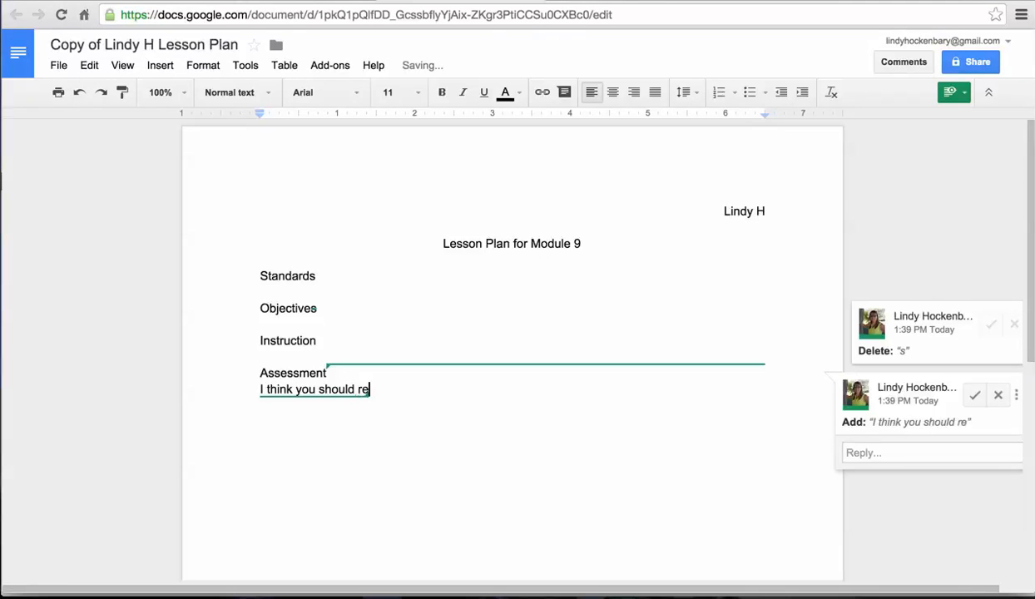
{"action": "type", "text": "word sen"}
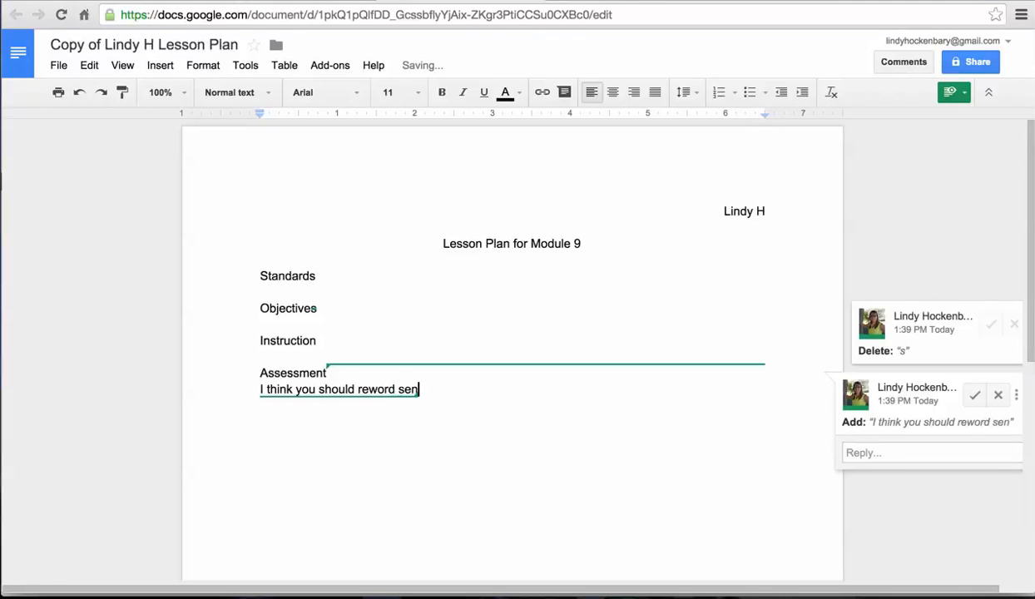
{"action": "key", "text": "BackSpace"}
{"action": "key", "text": "BackSpace"}
{"action": "key", "text": "BackSpace"}
{"action": "type", "text": "this ent"}
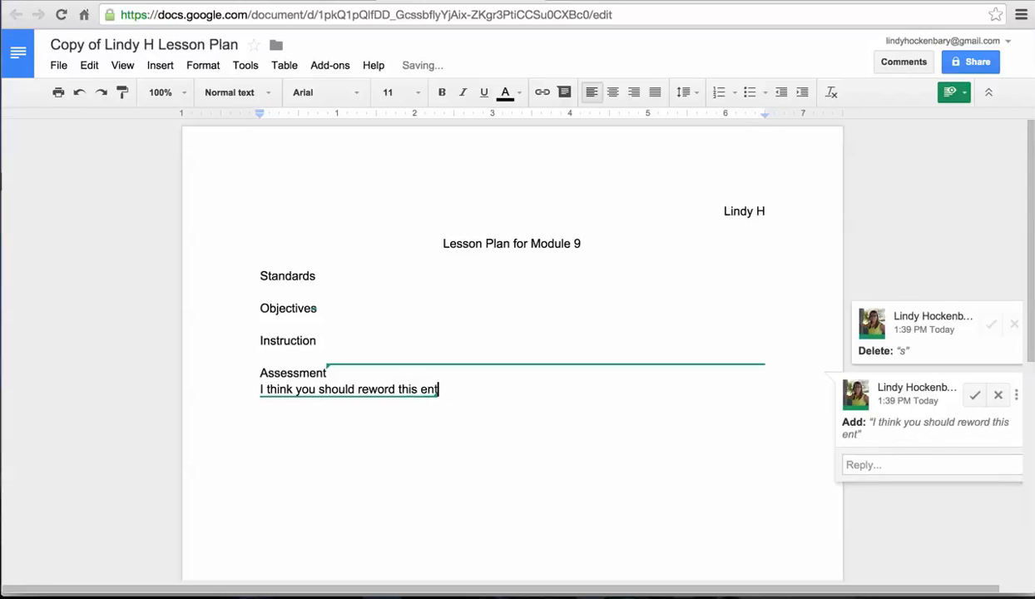
{"action": "key", "text": "BackSpace"}
{"action": "key", "text": "BackSpace"}
{"action": "key", "text": "BackSpace"}
{"action": "type", "text": "sentence"}
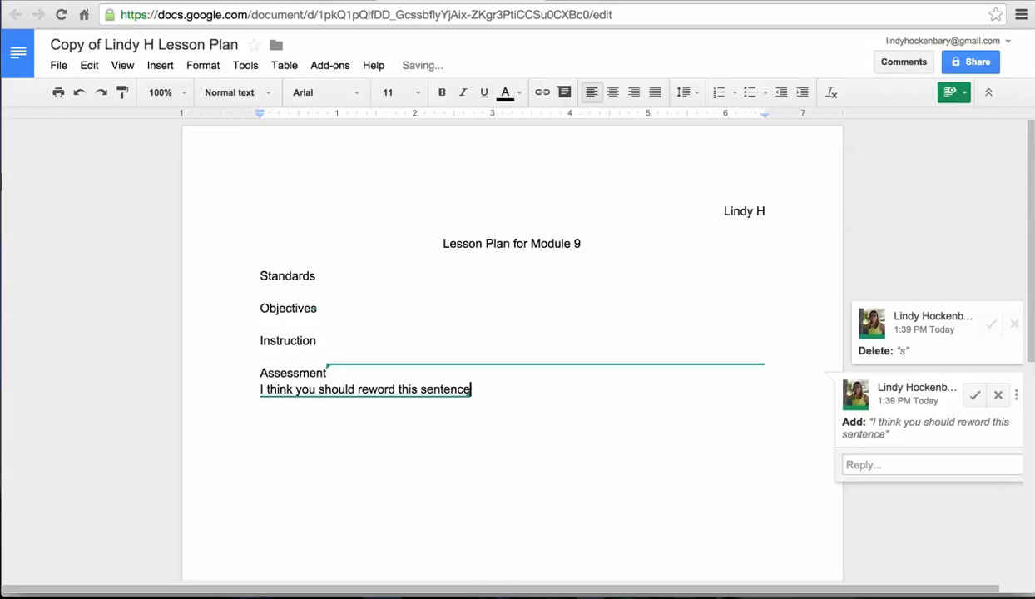
{"action": "double_click", "coordinate": [287, 276]}
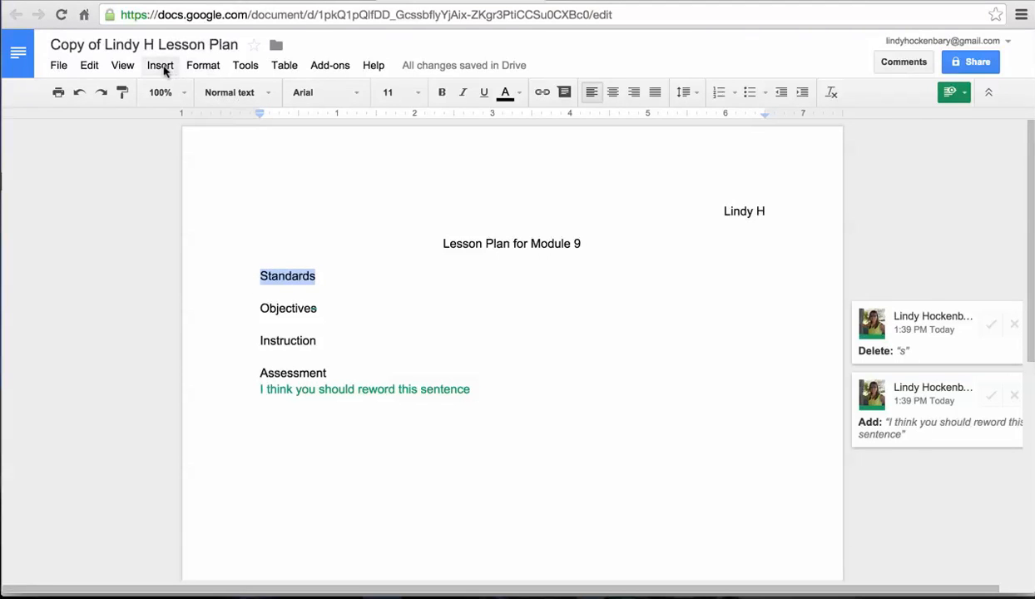
Comment 'I think your standards were aligned well to the lesson' on the word Standards.
{"action": "left_click", "coordinate": [158, 66]}
{"action": "left_click", "coordinate": [185, 211]}
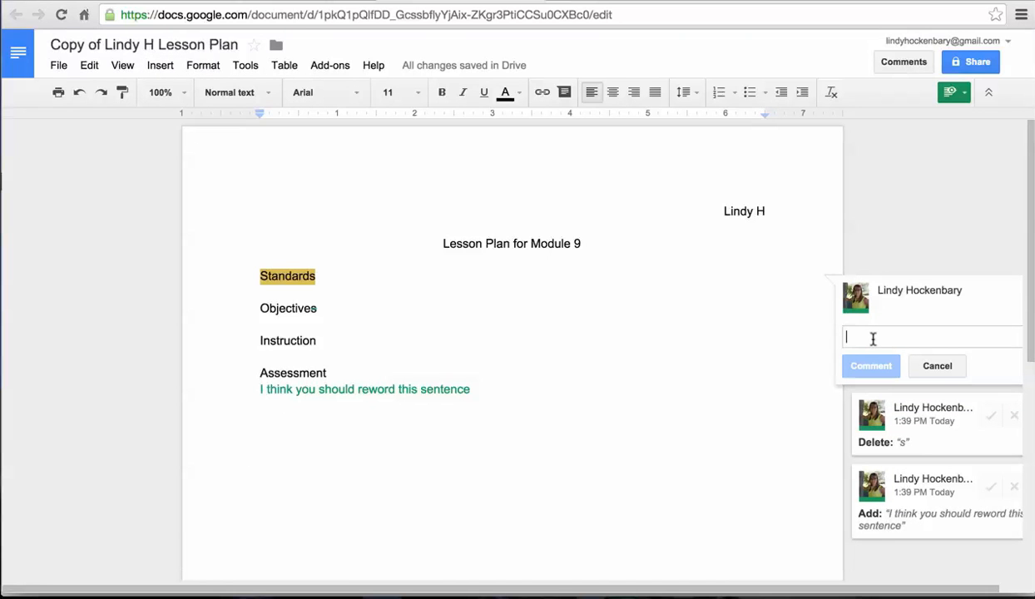
{"action": "type", "text": "I think your st"}
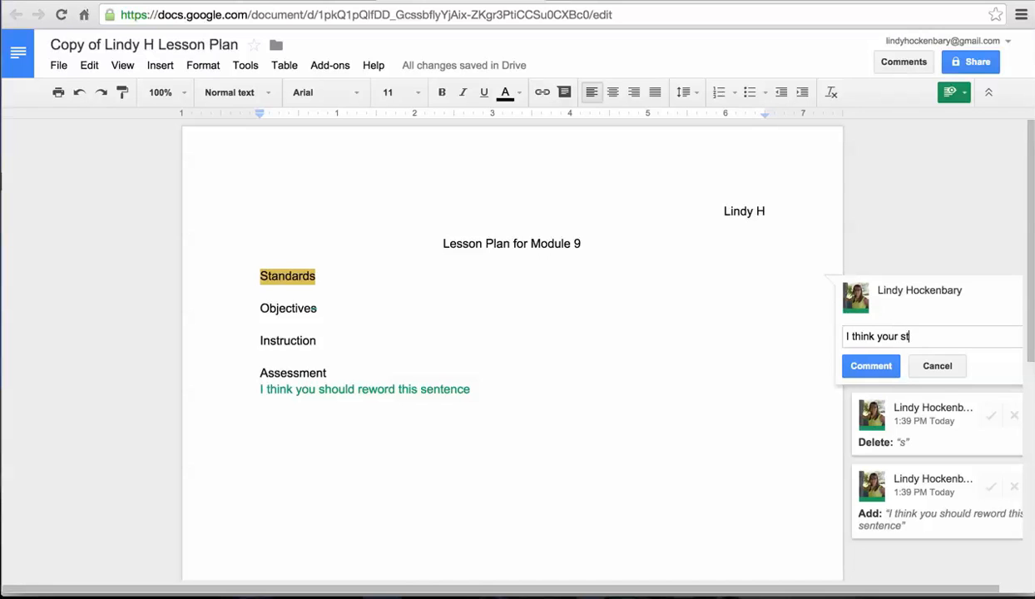
{"action": "type", "text": "andards were aligne"}
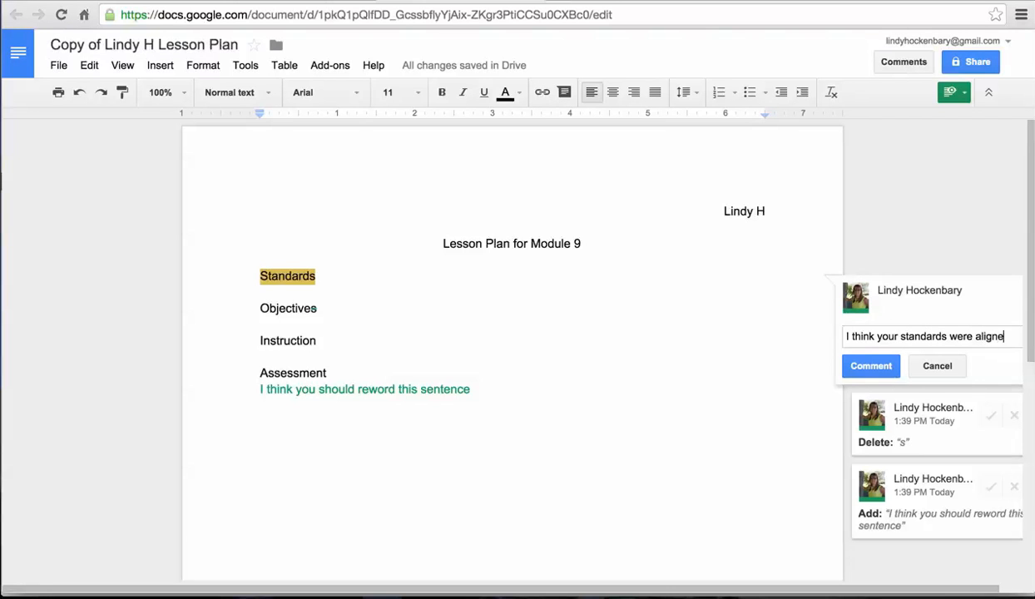
{"action": "type", "text": "d well to the lesson"}
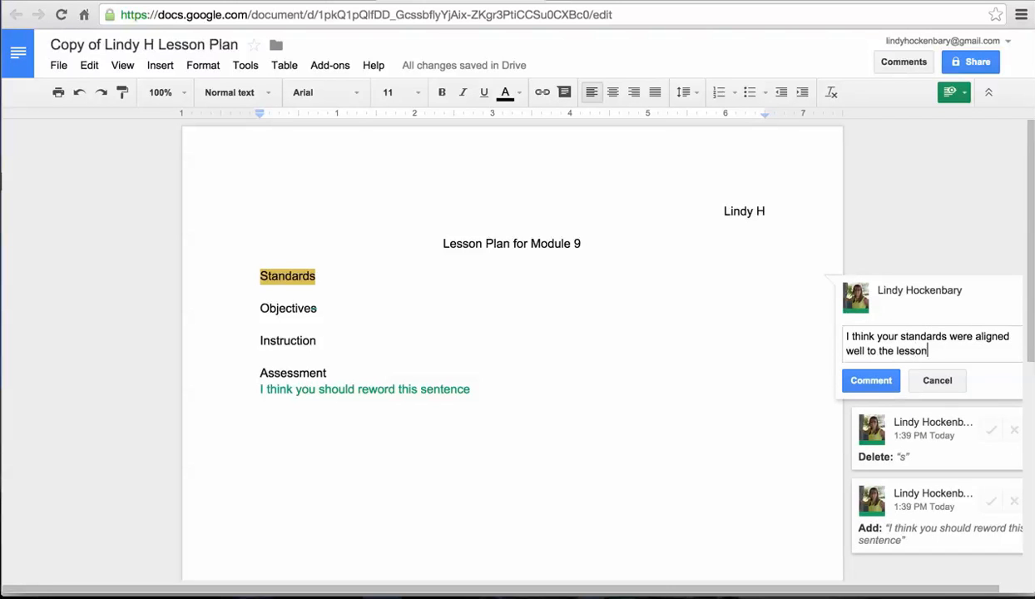
{"action": "left_click", "coordinate": [872, 380]}
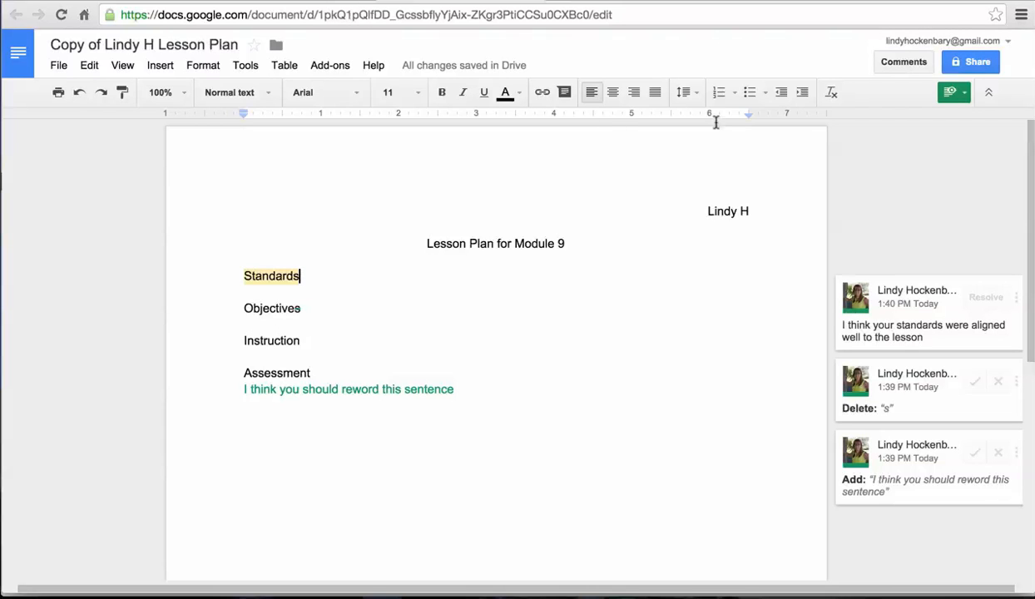
Share the copied lesson plan with edit access by entering the instructor's e-mail address.
{"action": "left_click", "coordinate": [966, 65]}
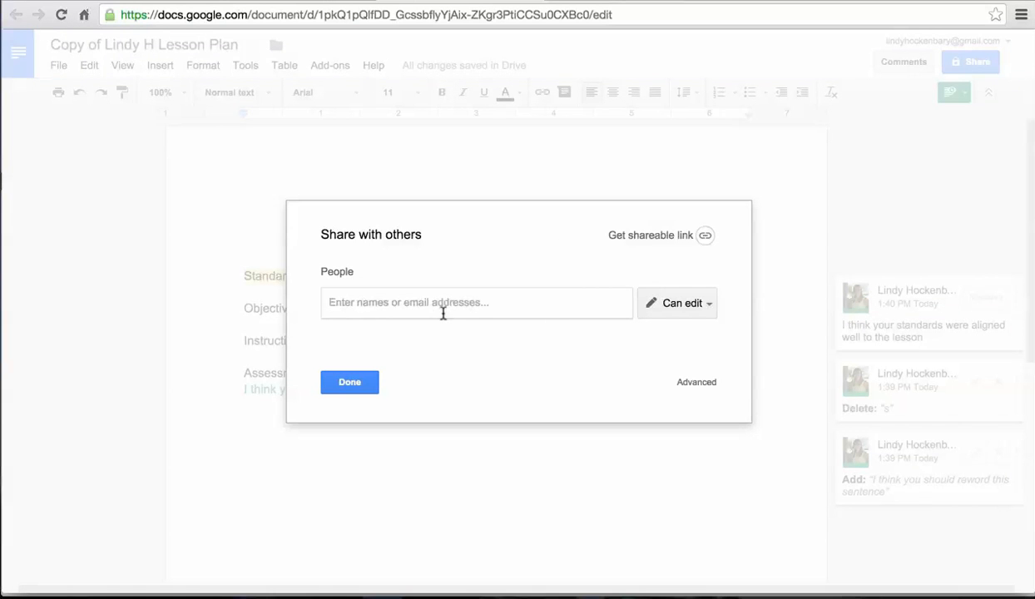
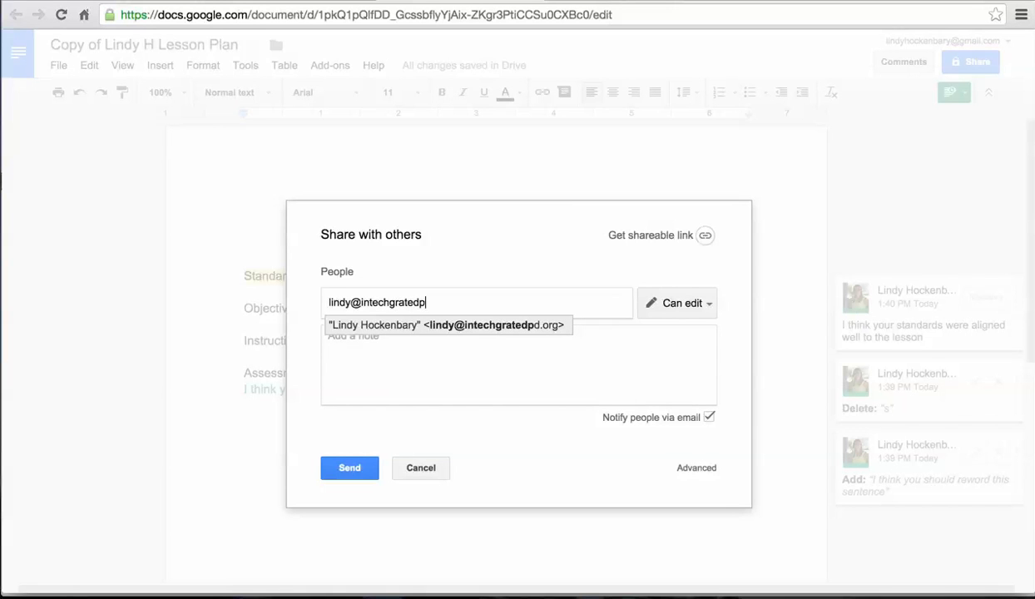
{"action": "left_click", "coordinate": [416, 368]}
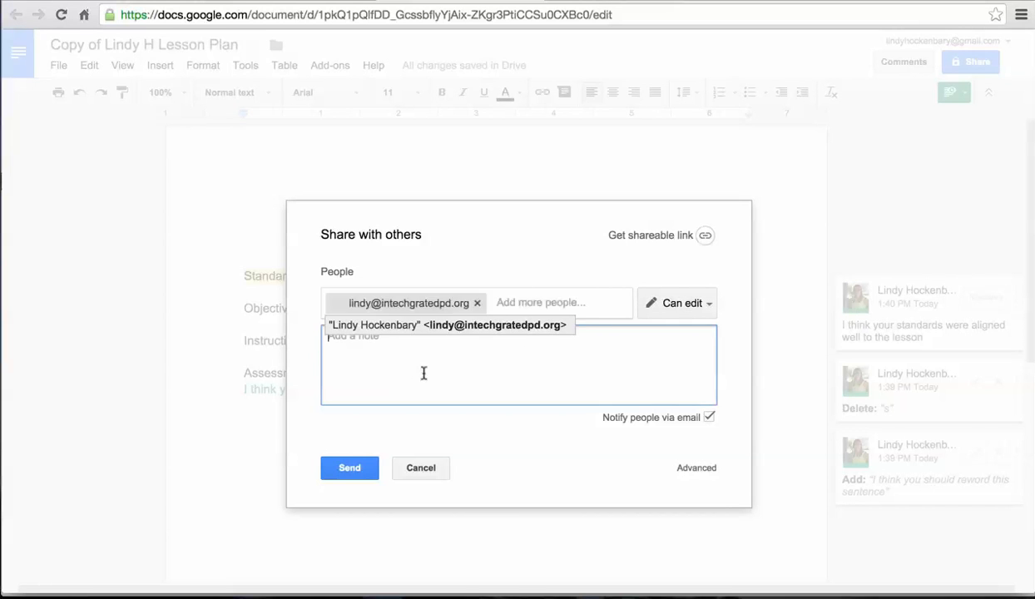
{"action": "left_click", "coordinate": [352, 470]}
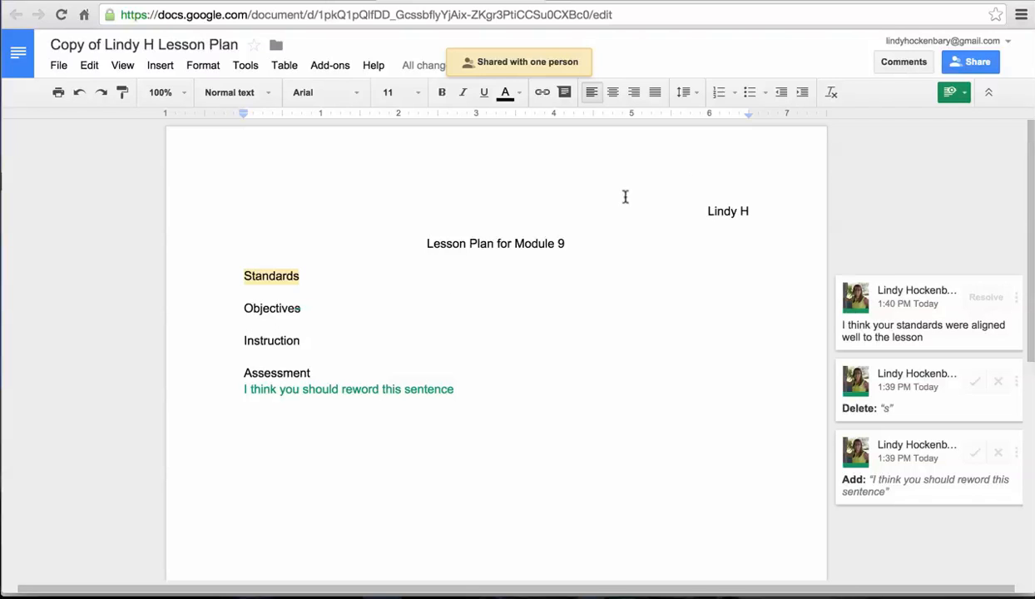
{"action": "left_click", "coordinate": [580, 15]}
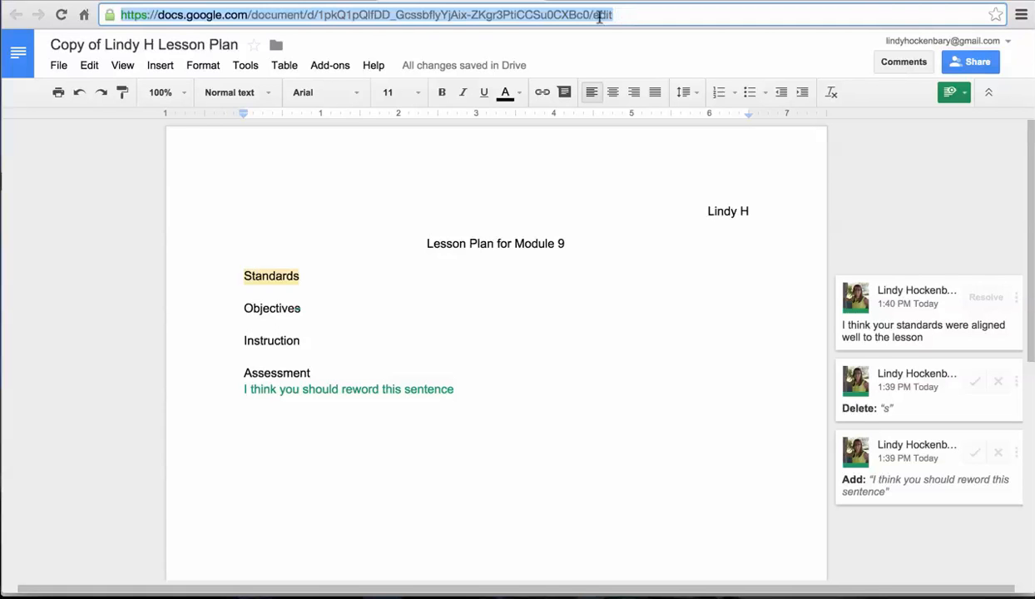
Copy the document's URL and check Advanced sharing settings to confirm the instructor can edit.
{"action": "right_click", "coordinate": [570, 15]}
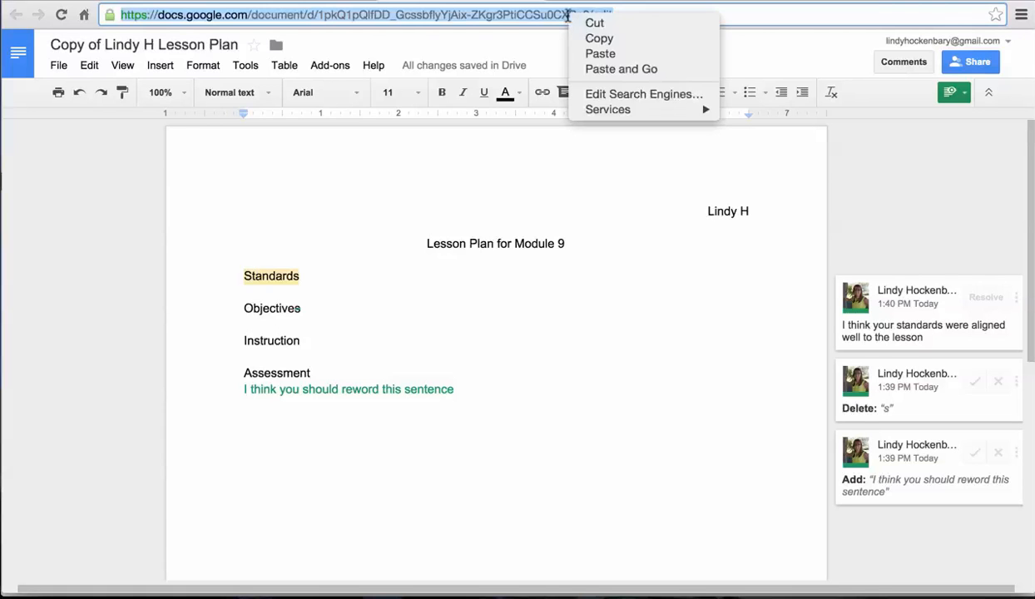
{"action": "left_click", "coordinate": [594, 39]}
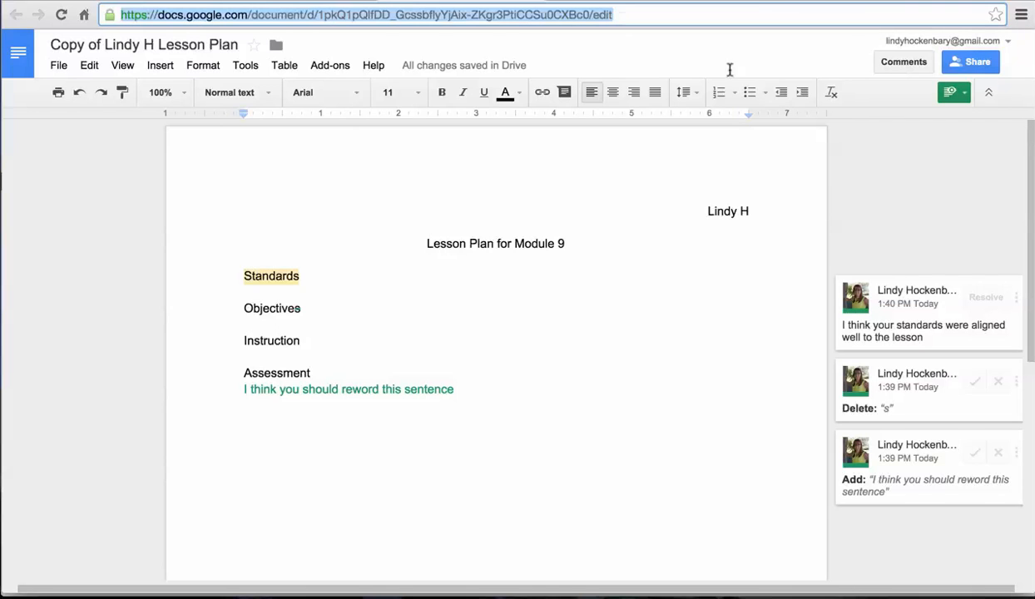
{"action": "left_click", "coordinate": [977, 67]}
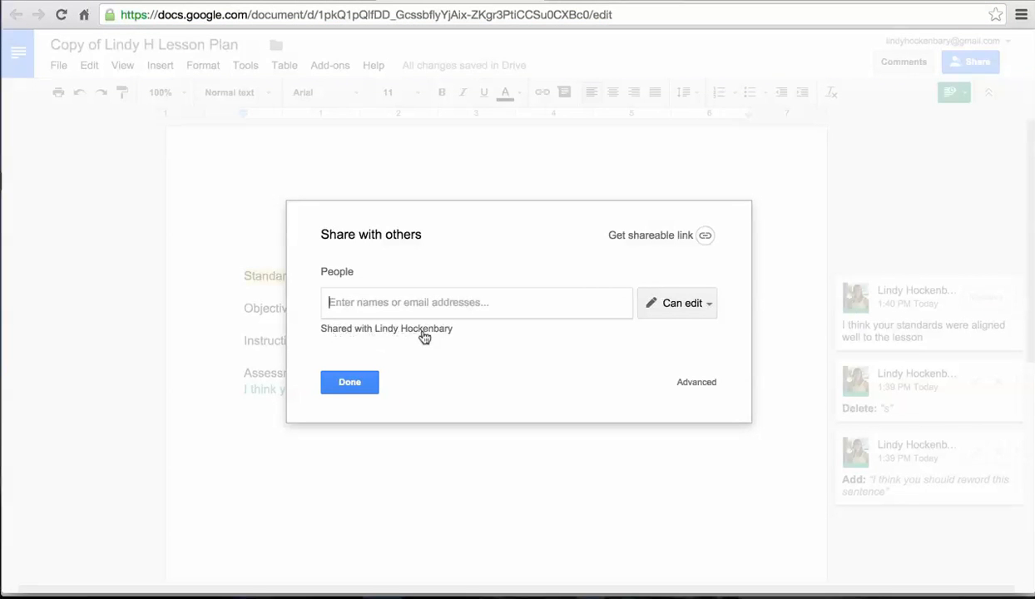
{"action": "left_click", "coordinate": [432, 331]}
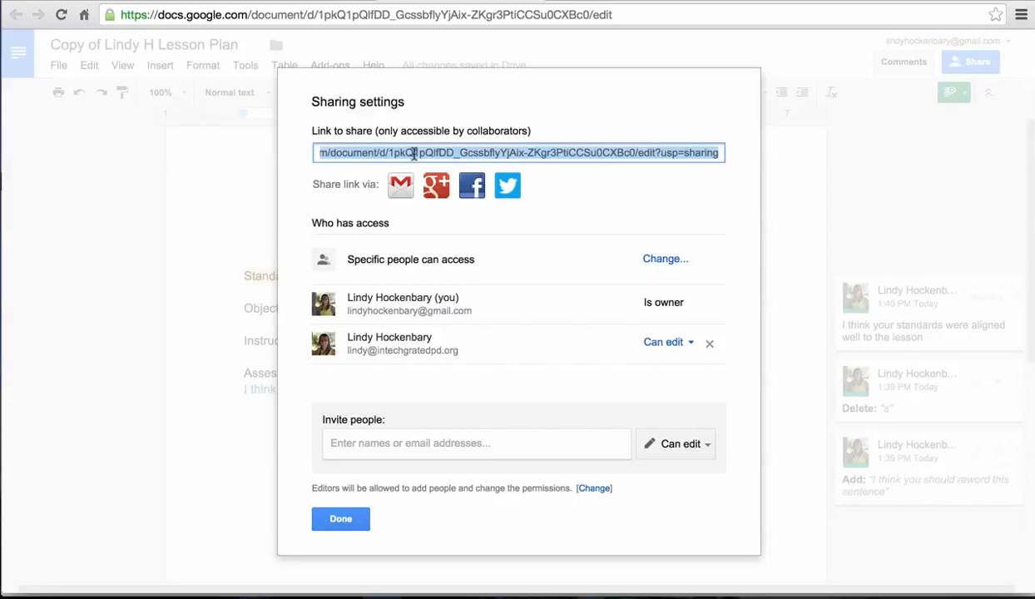
{"action": "left_click", "coordinate": [336, 517]}
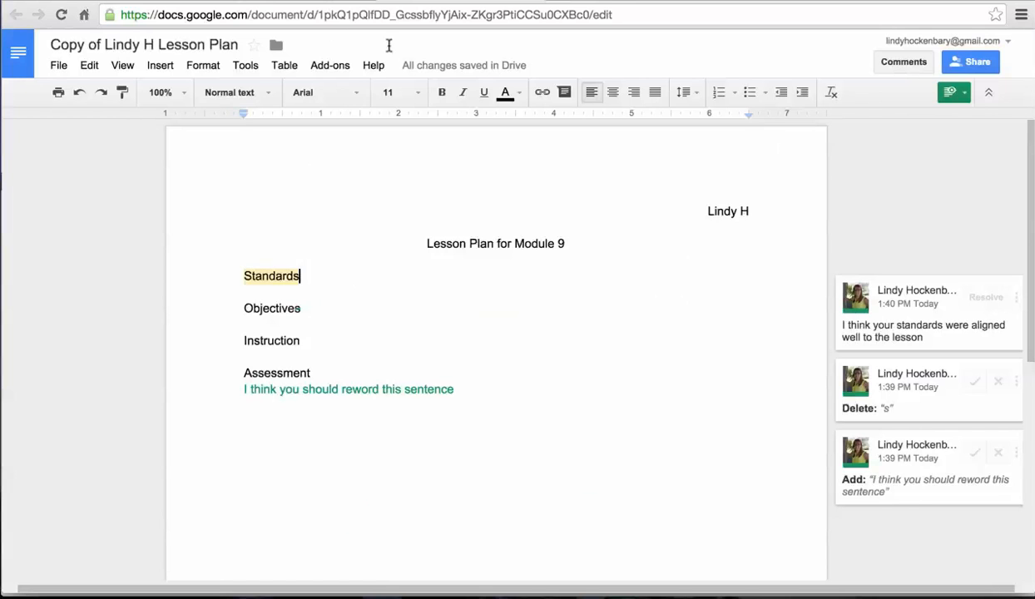
Switch to the browser window showing Canvas and review the Module 10 - Peer Review of Lesson Plan assignment.
{"action": "key", "text": "ctrl+Up"}
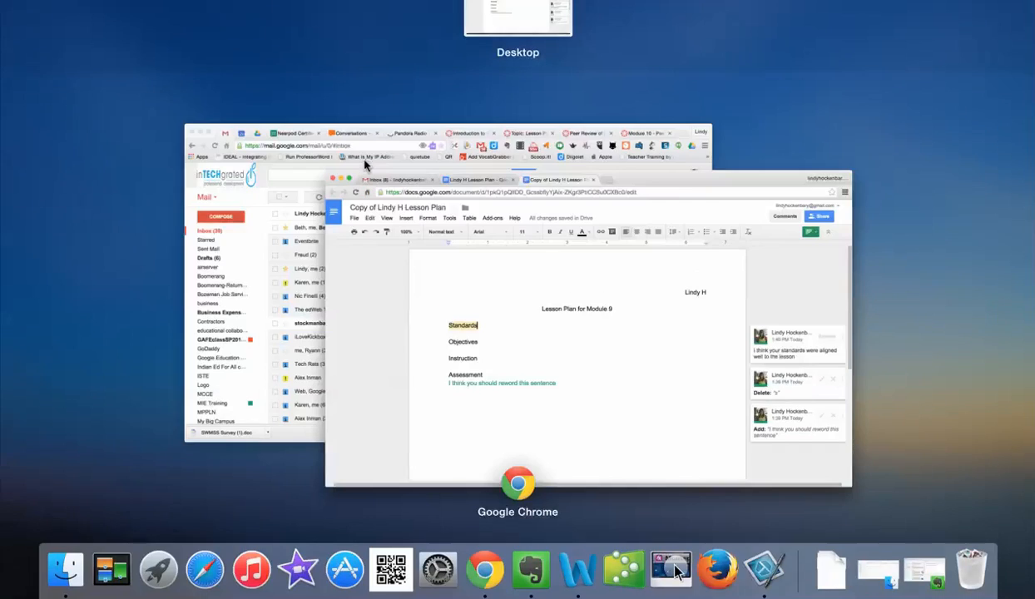
{"action": "left_click", "coordinate": [363, 165]}
{"action": "left_click", "coordinate": [782, 1]}
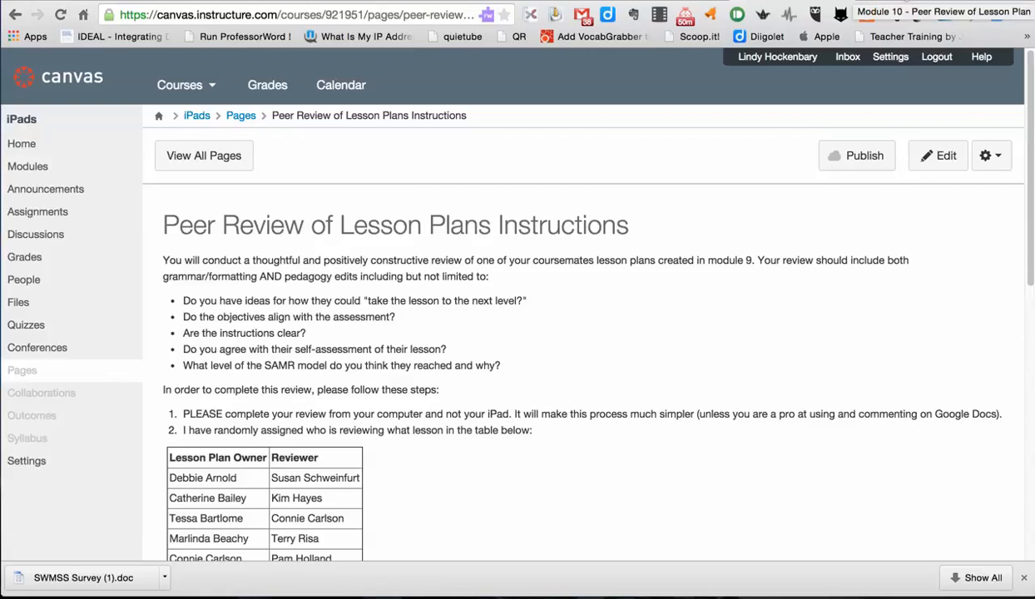
{"action": "left_click", "coordinate": [882, 4]}
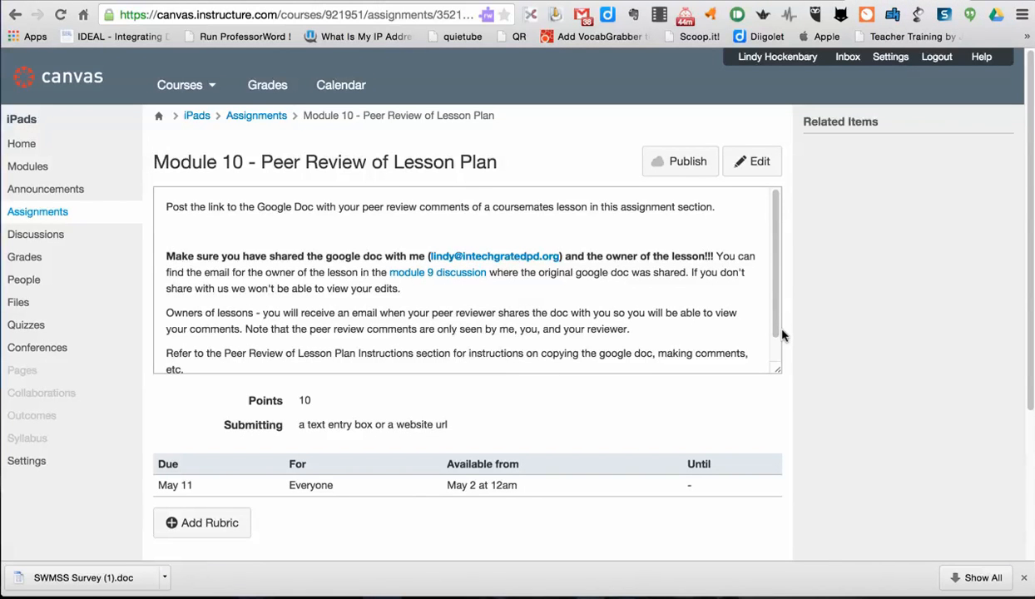
{"action": "scroll", "coordinate": [829, 316], "scroll_direction": "down", "scroll_amount": 2}
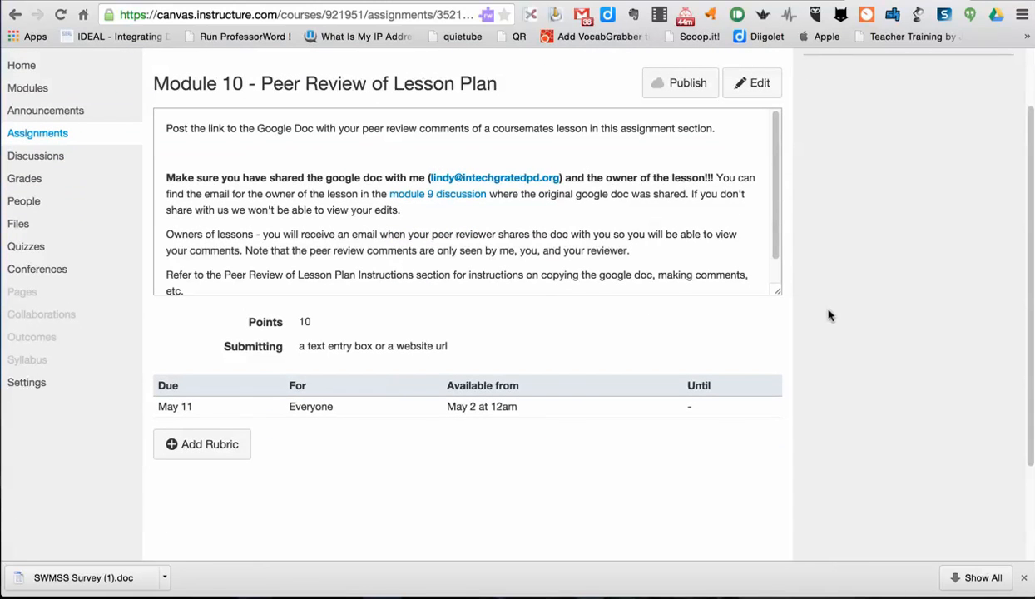
{"action": "scroll", "coordinate": [439, 388], "scroll_direction": "down", "scroll_amount": 1}
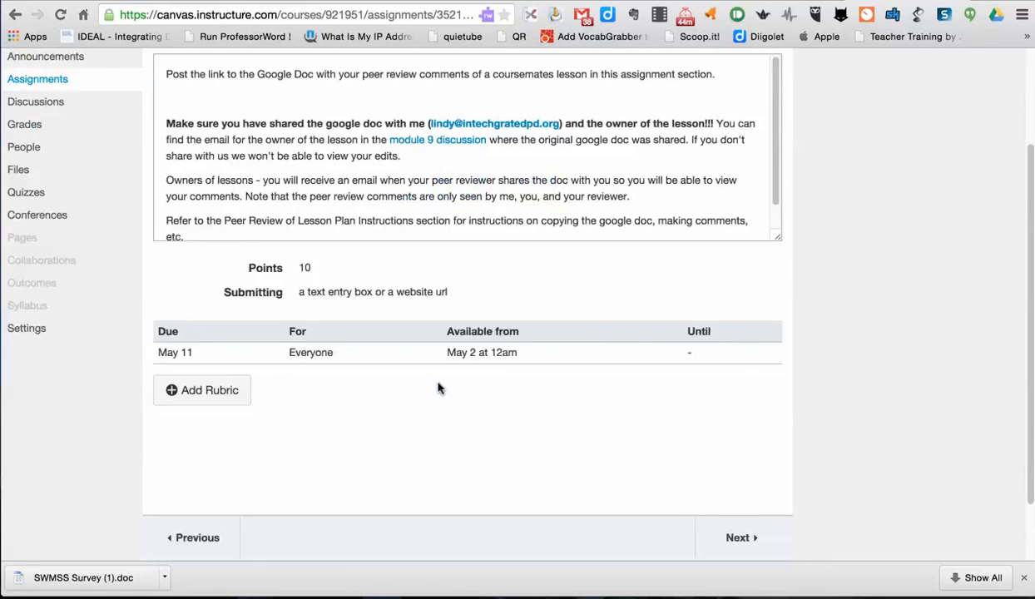
{"action": "scroll", "coordinate": [440, 389], "scroll_direction": "down", "scroll_amount": 2}
{"action": "scroll", "coordinate": [439, 388], "scroll_direction": "up", "scroll_amount": 5}
{"action": "scroll", "coordinate": [440, 388], "scroll_direction": "down", "scroll_amount": 2}
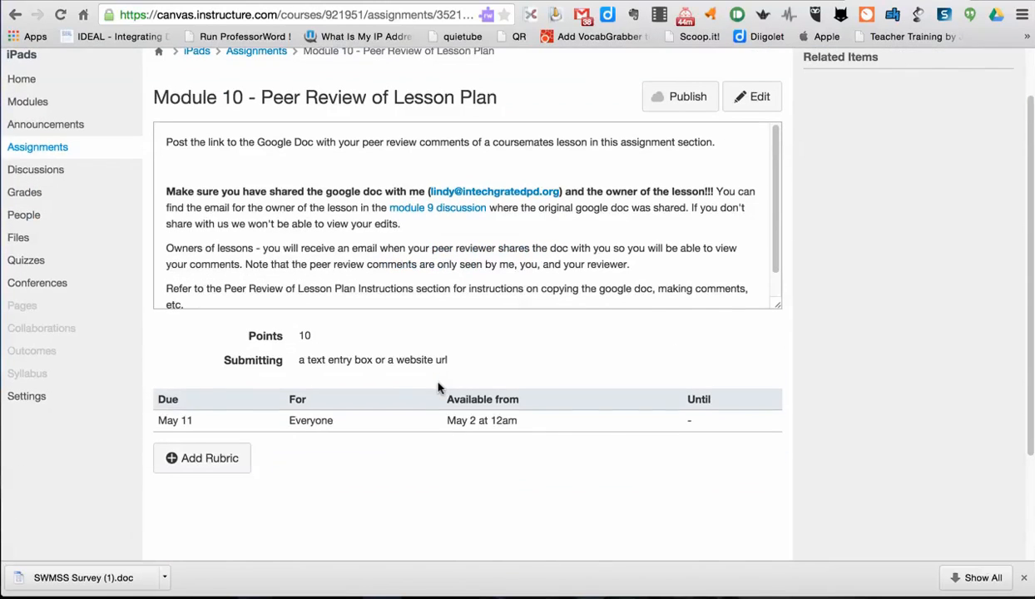
{"action": "scroll", "coordinate": [440, 388], "scroll_direction": "up", "scroll_amount": 1}
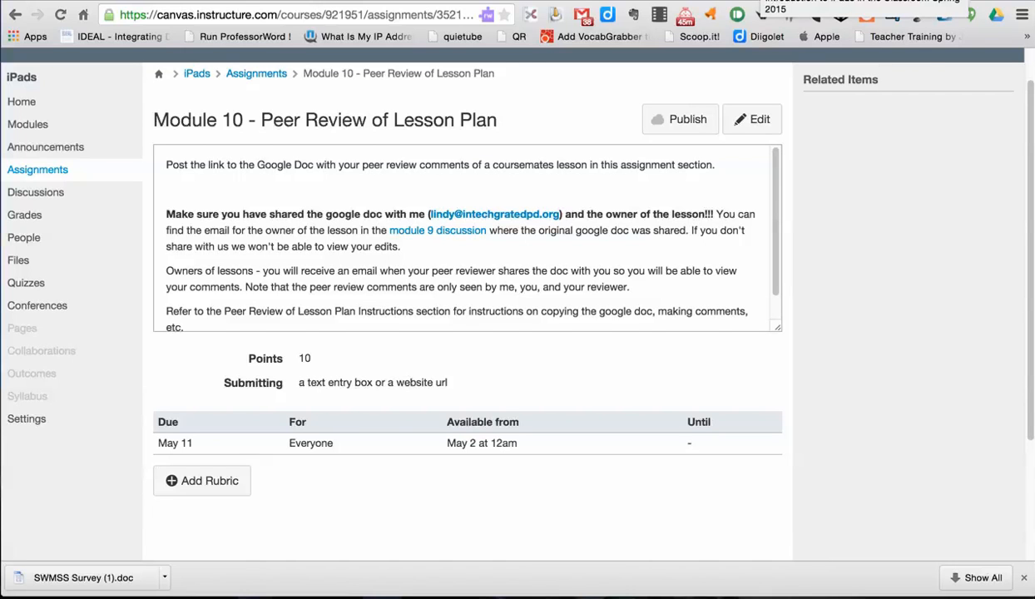
{"action": "left_click", "coordinate": [761, 14]}
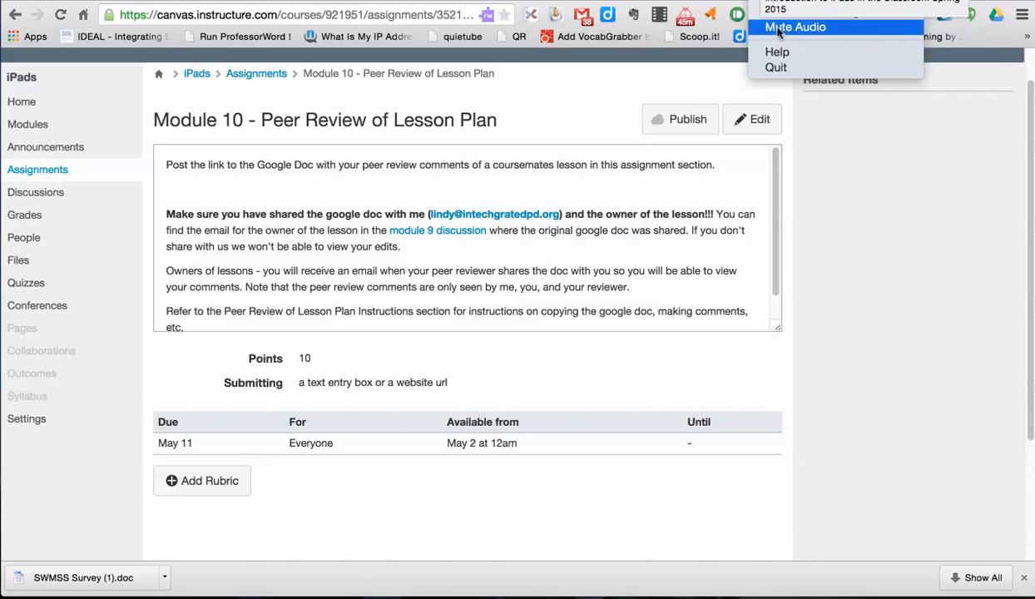